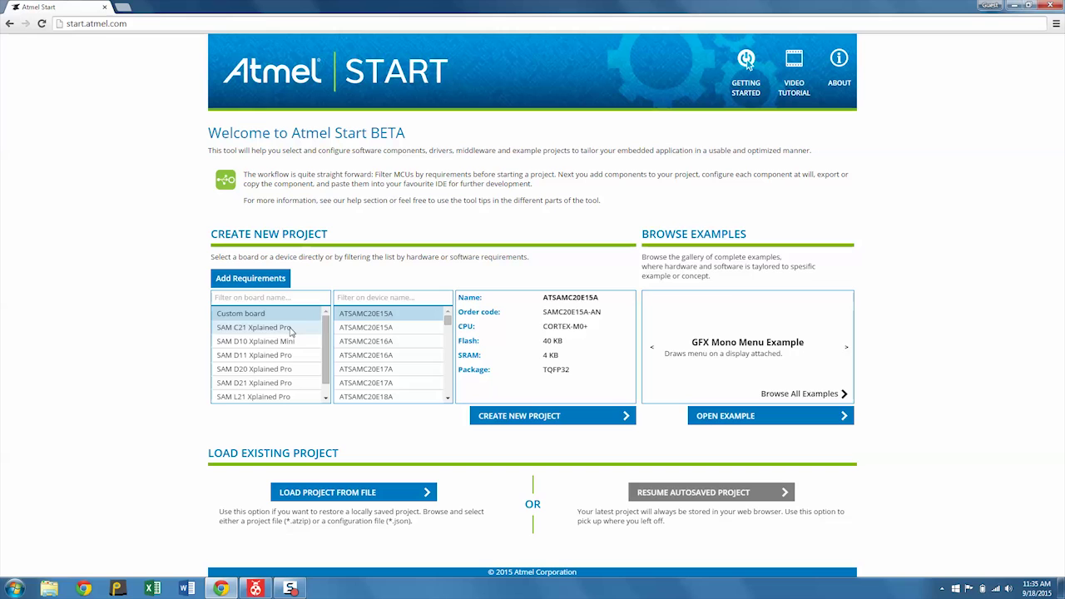
Step: Look through the available boards and select SAM C21 Xplained Pro for the new project
scroll(291, 331, "down", 1)
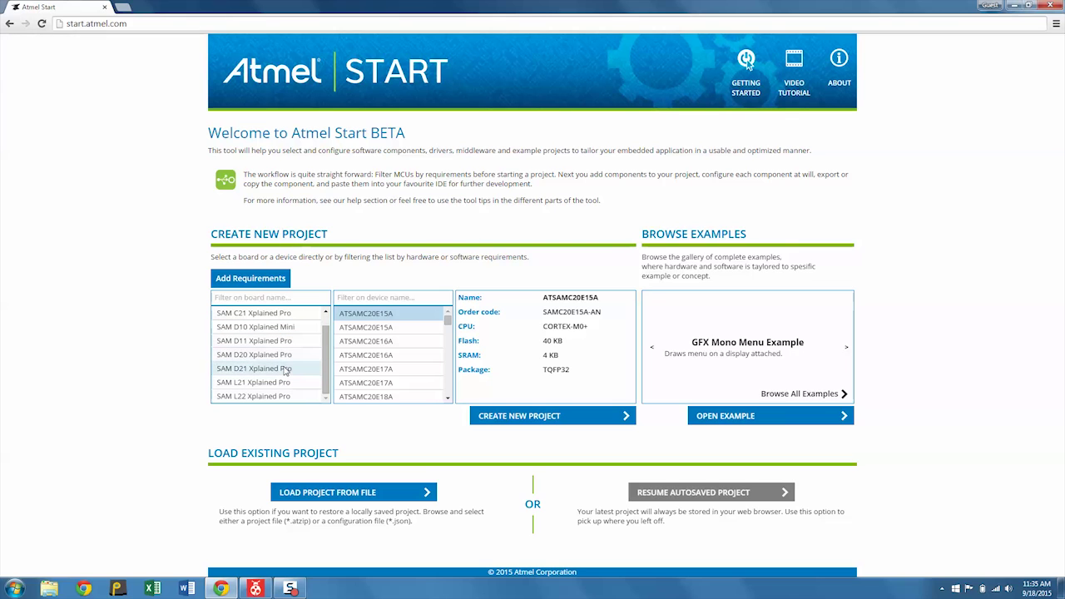
scroll(286, 375, "up", 1)
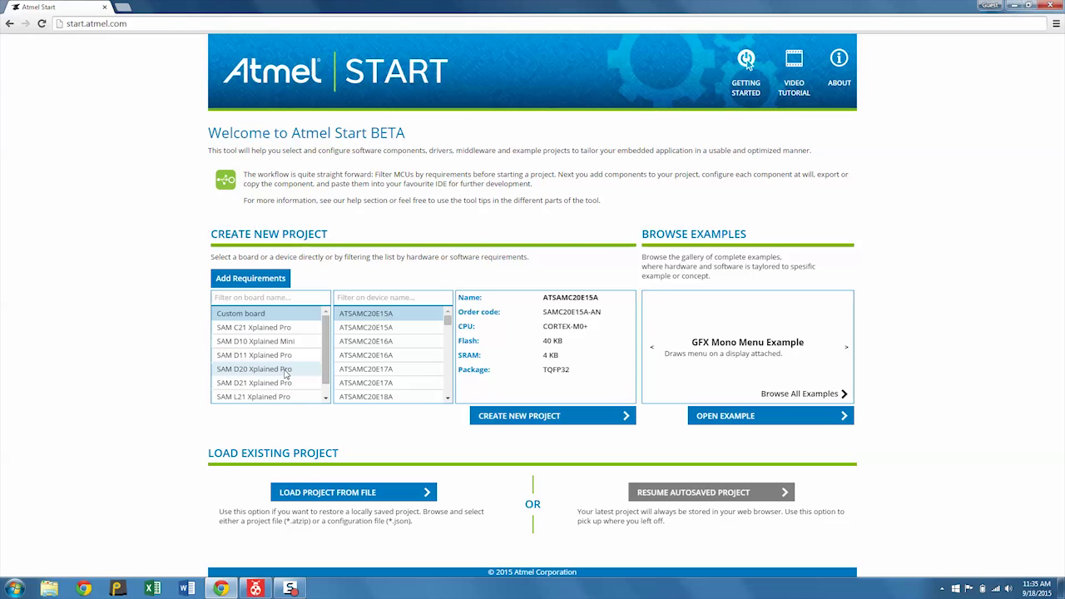
left_click(301, 329)
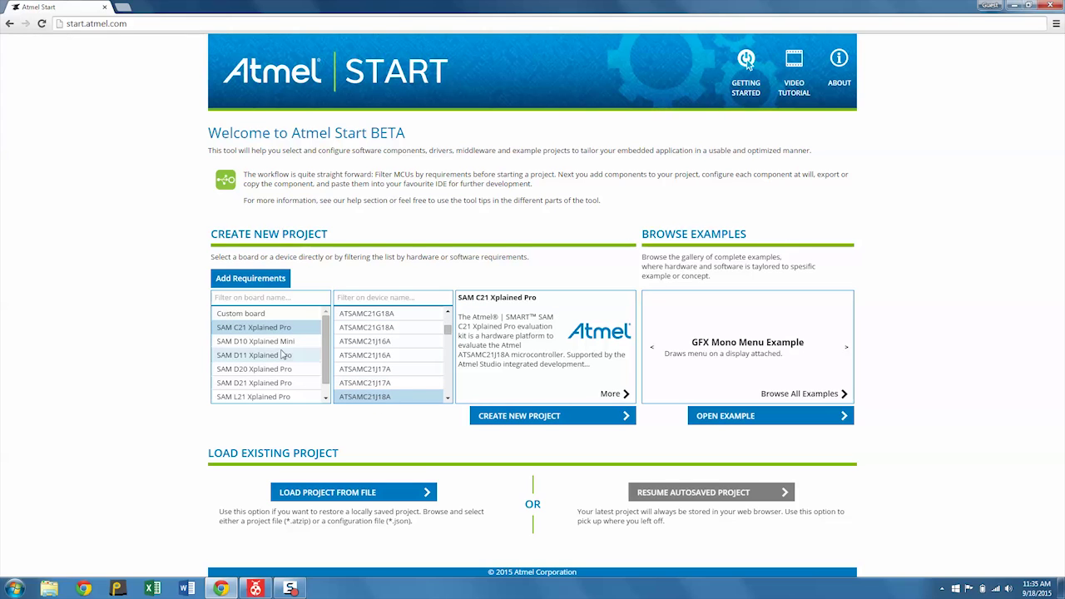
Step: Select Custom board for the new project and look through the devices offered for it
left_click(261, 315)
scroll(358, 374, "down", 10)
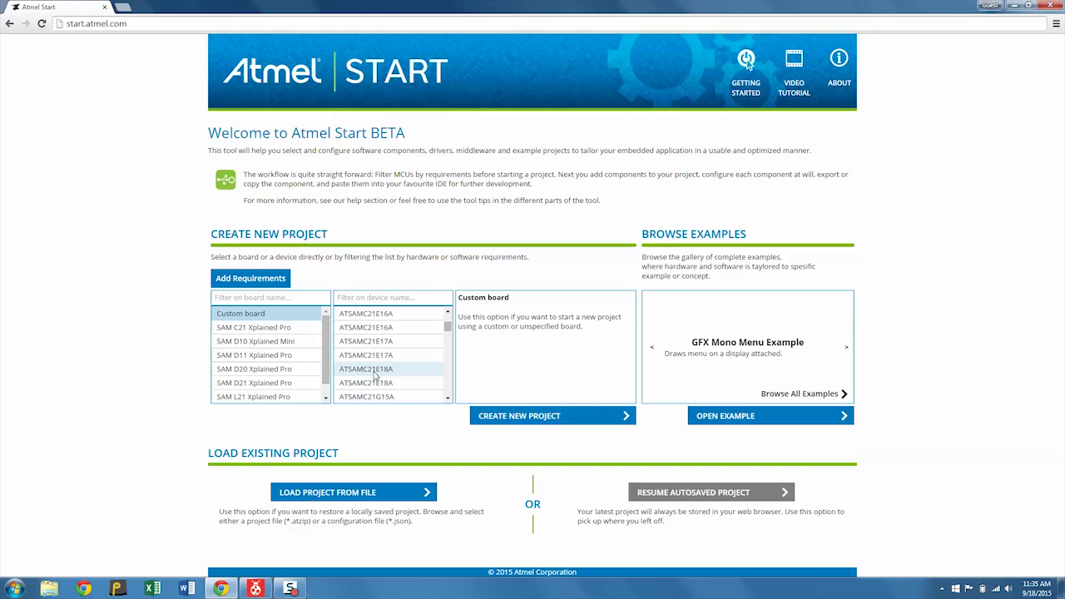
scroll(374, 376, "down", 6)
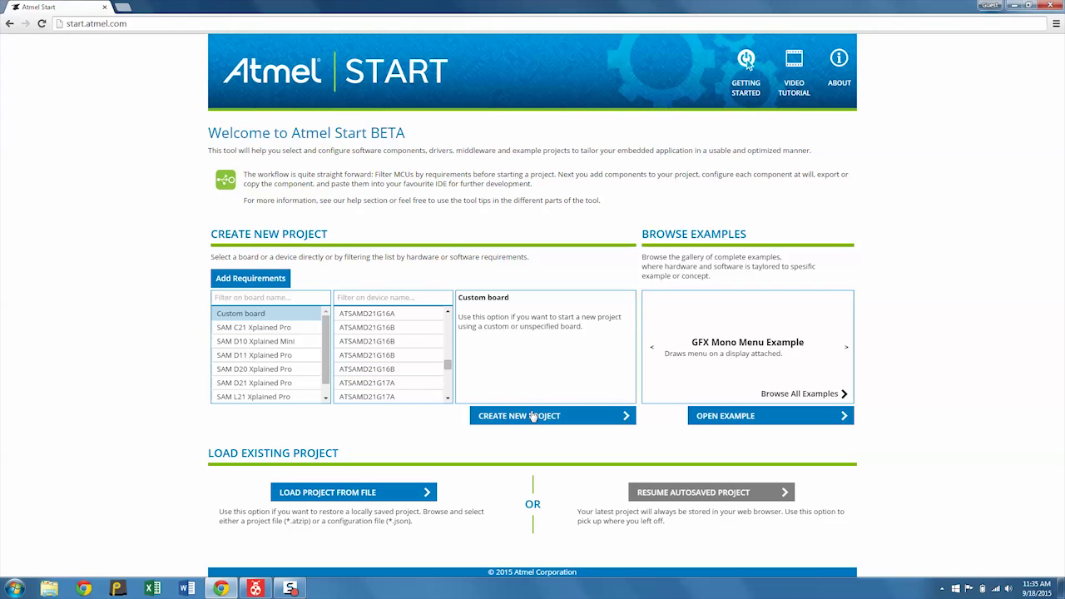
Step: Browse forward through the featured example projects to the EDBG UART example
left_click(848, 350)
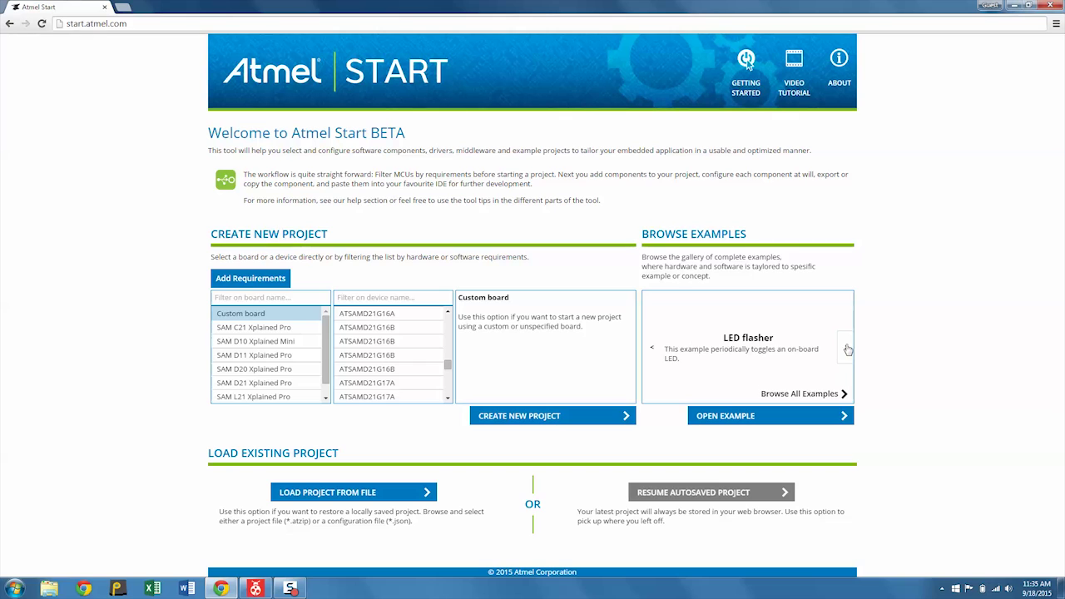
left_click(846, 351)
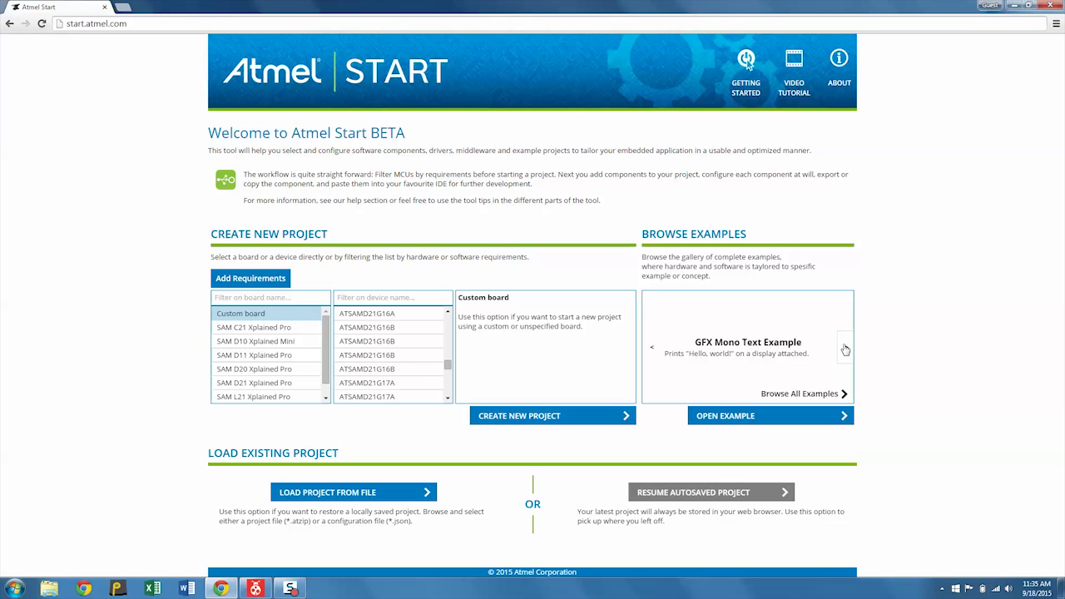
left_click(846, 351)
left_click(846, 351)
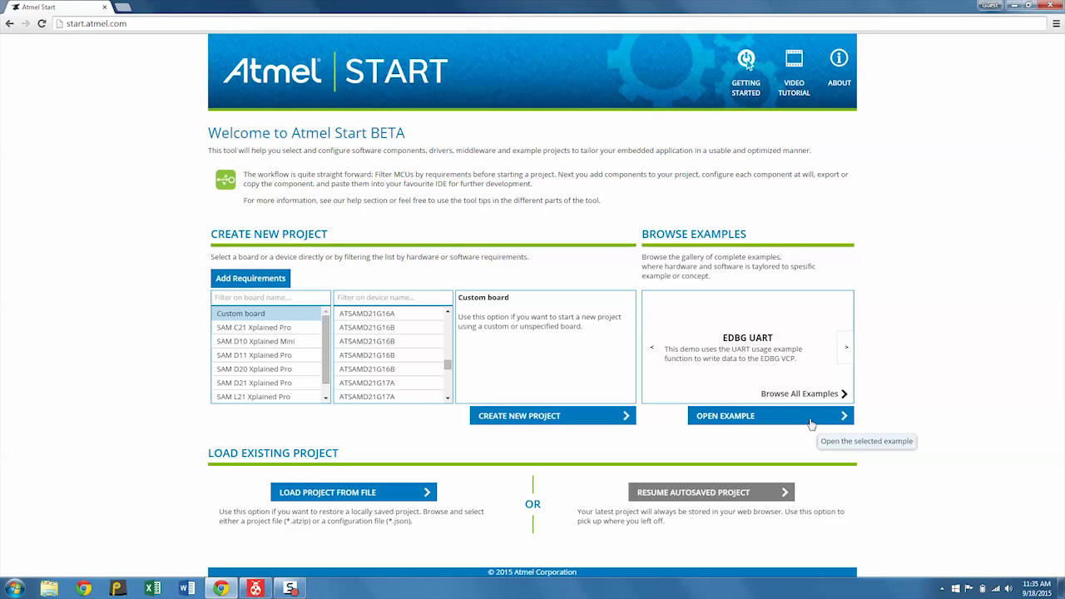
Step: Select the ATSAMD21E17A device with order code SAMD21E17A-AU and create a new project with it
scroll(382, 341, "up", 3)
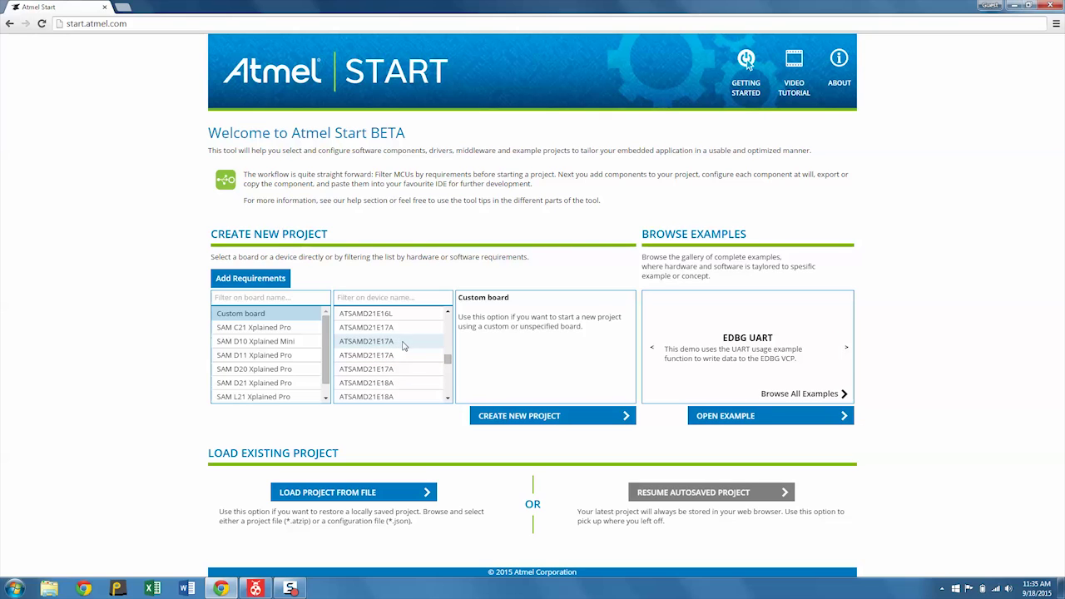
left_click(403, 344)
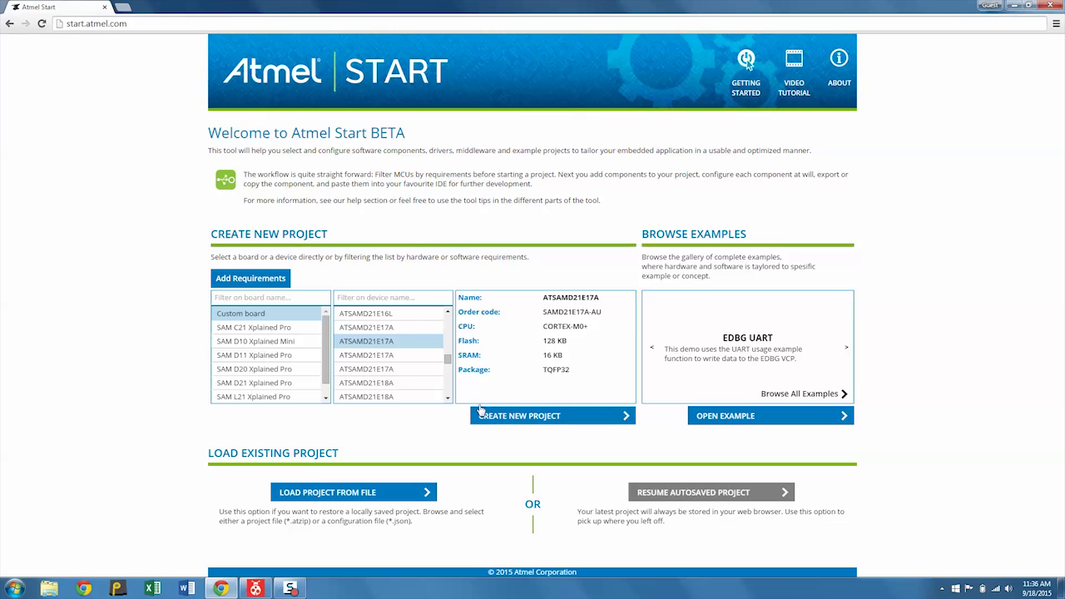
left_click(538, 432)
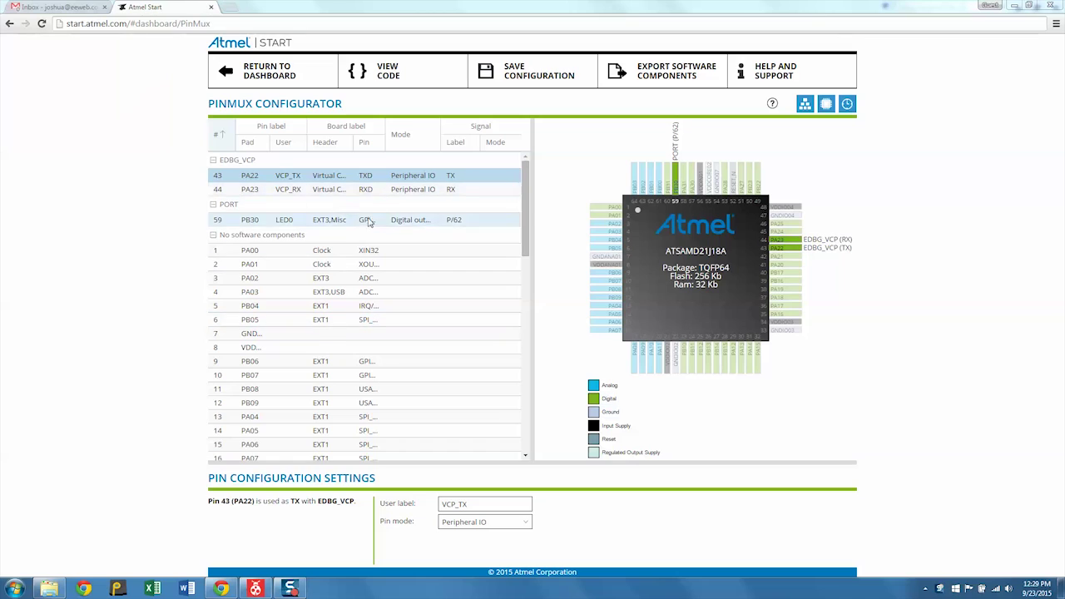
Step: Examine the pin mode and initial level options of pin 59 (PB30, LED0) in the pinmux configurator
scroll(400, 405, "down", 1)
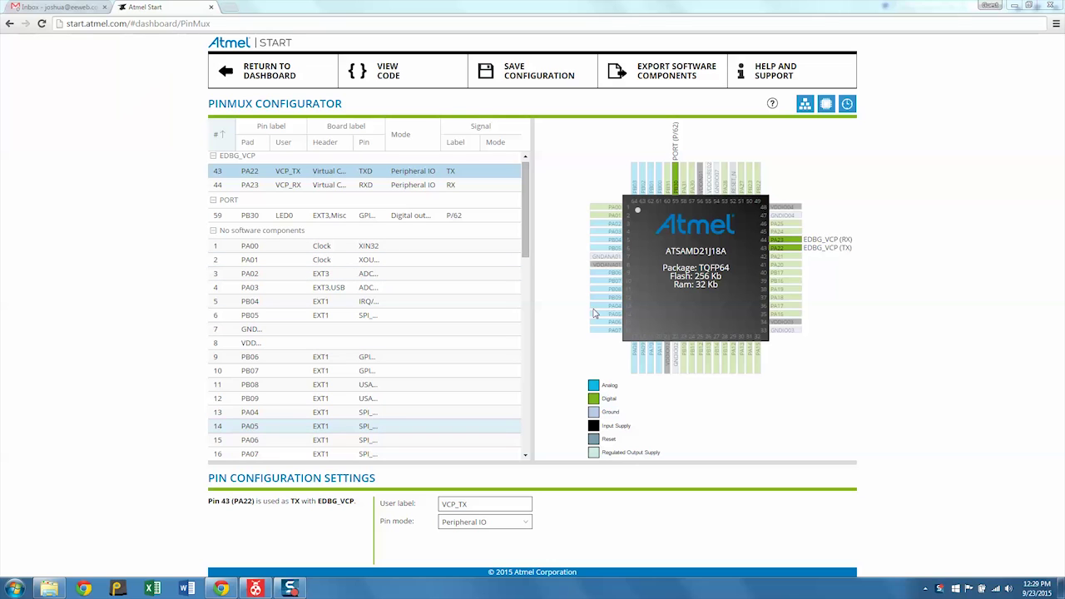
left_click(387, 221)
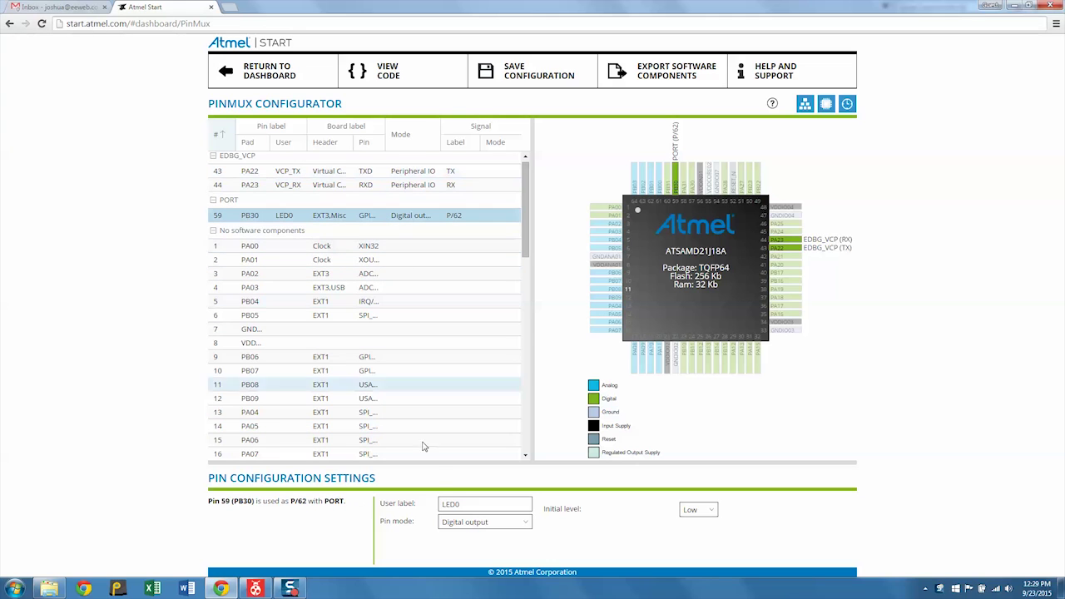
left_click(501, 526)
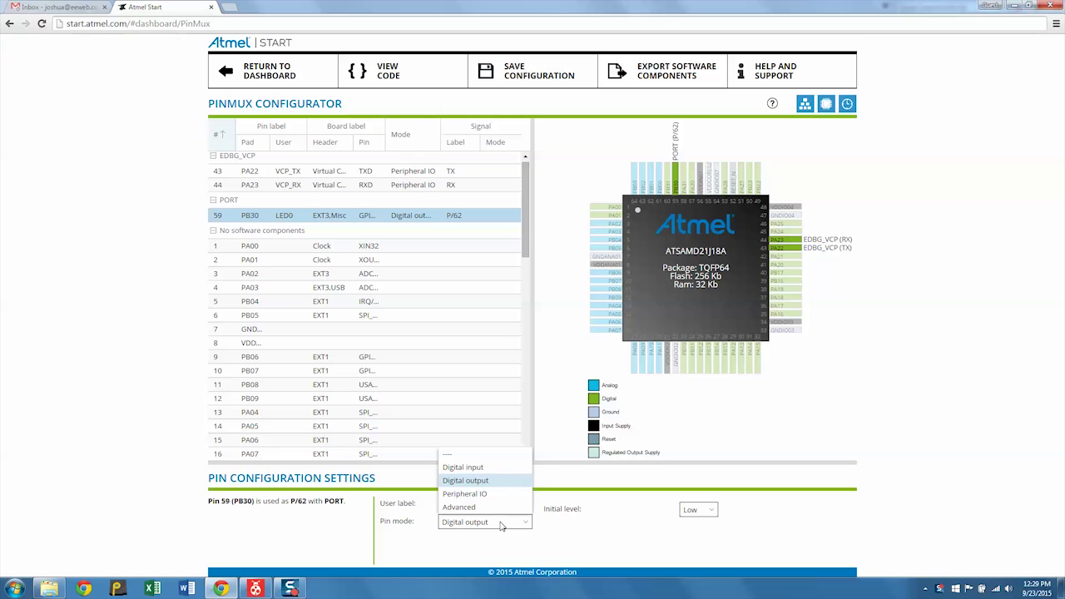
left_click(588, 535)
left_click(682, 512)
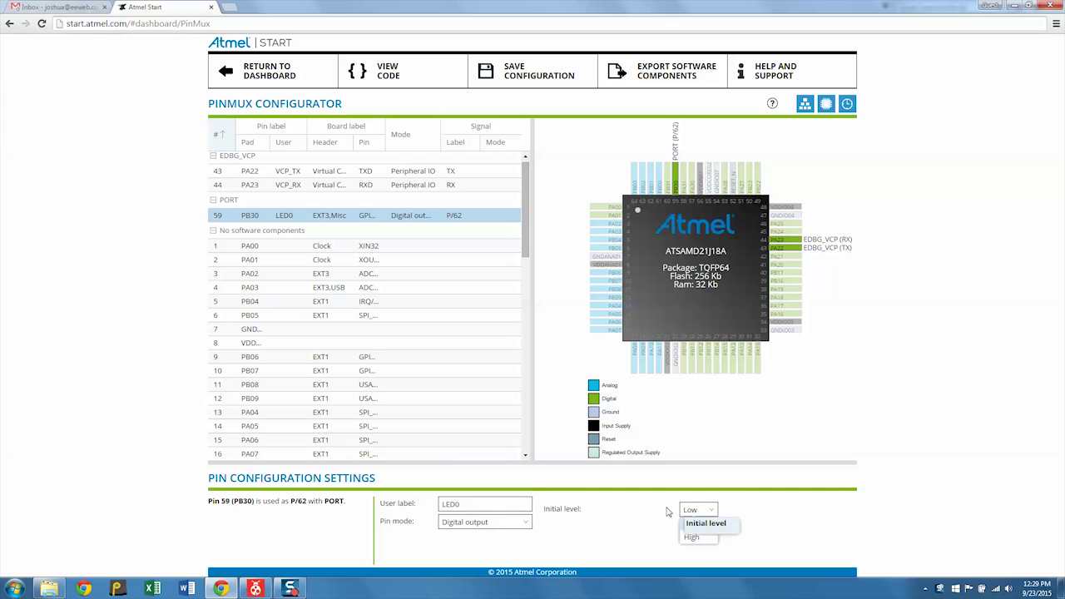
Step: Set the pin mode of unassigned pin 10 (PB07) to Advanced
left_click(286, 263)
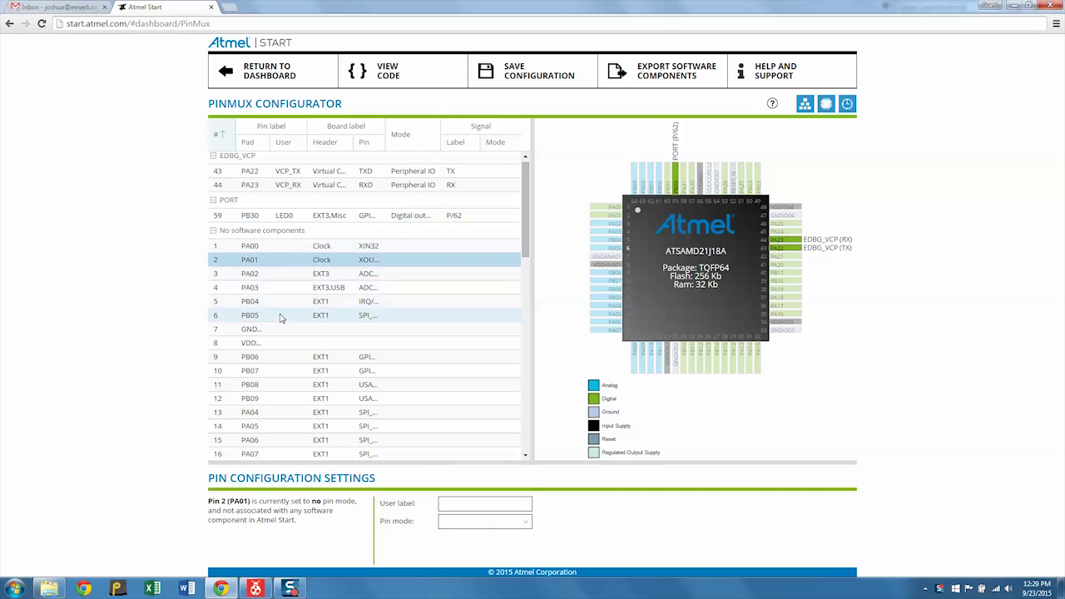
left_click(277, 371)
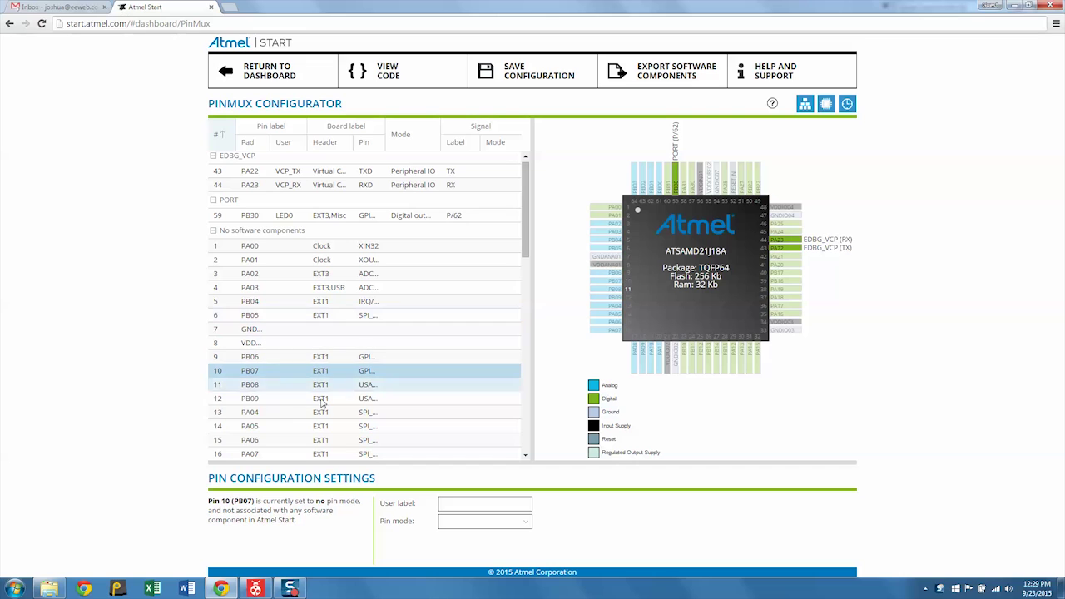
left_click(439, 522)
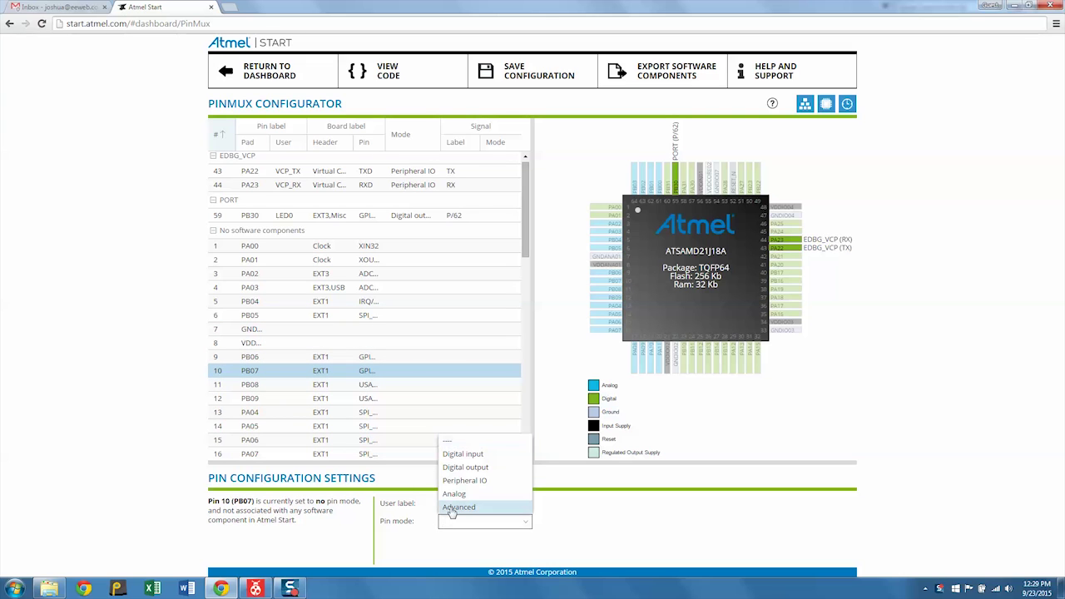
left_click(452, 510)
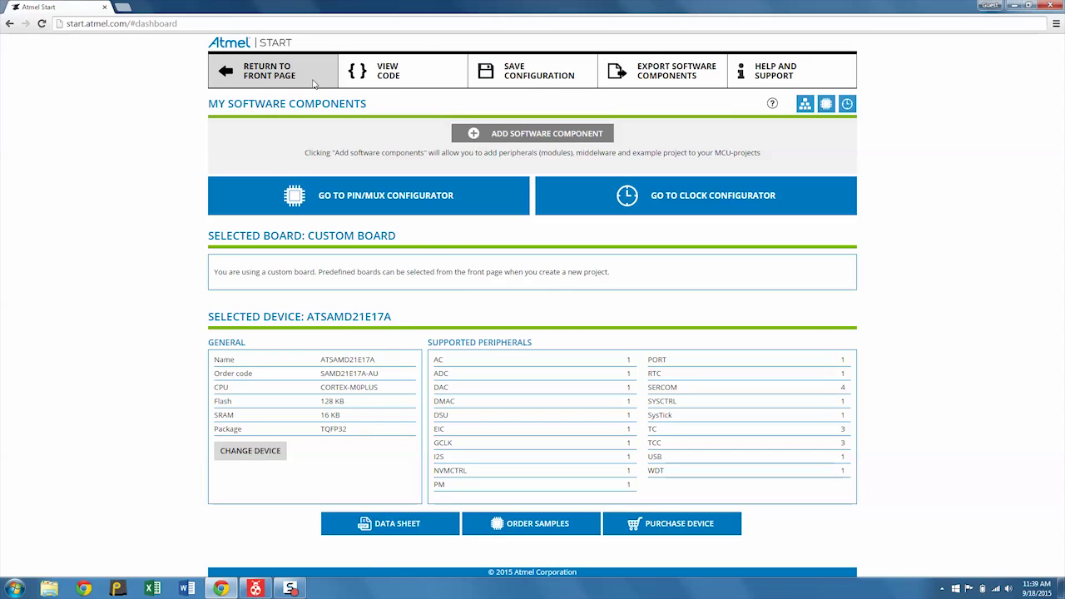
Step: Open the clock configurator from the project dashboard
left_click(577, 210)
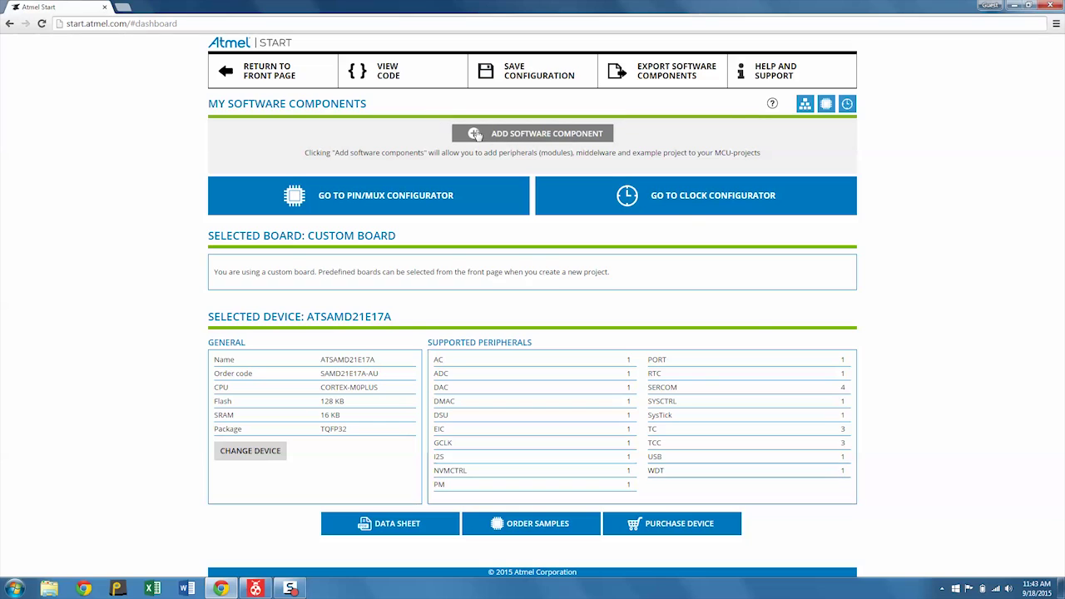
Step: Look through the available software components and add one ADC driver to the project
left_click(477, 134)
scroll(541, 316, "down", 3)
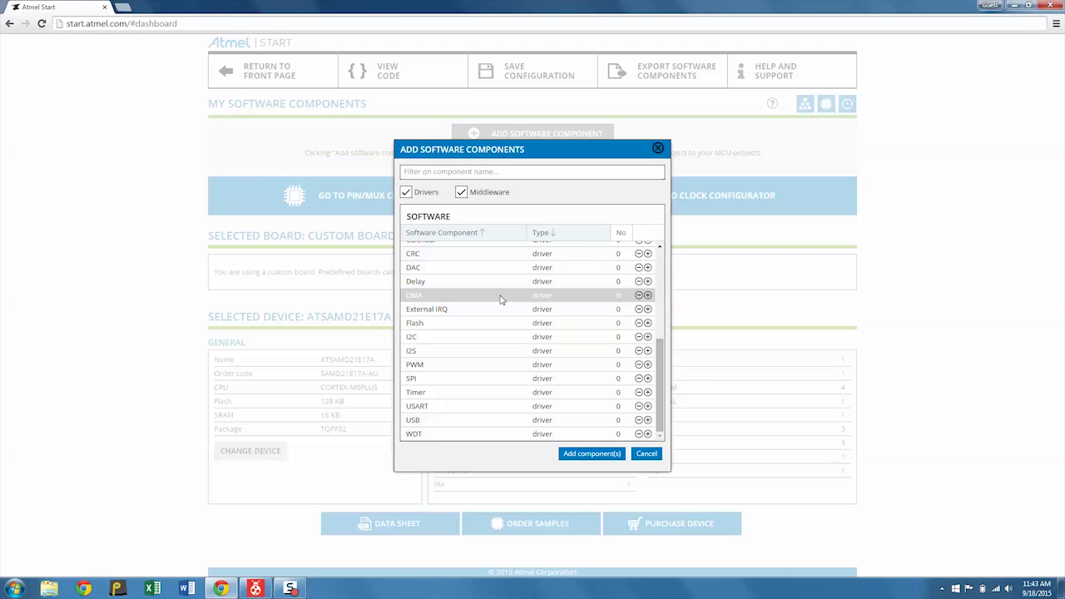
scroll(503, 304, "up", 5)
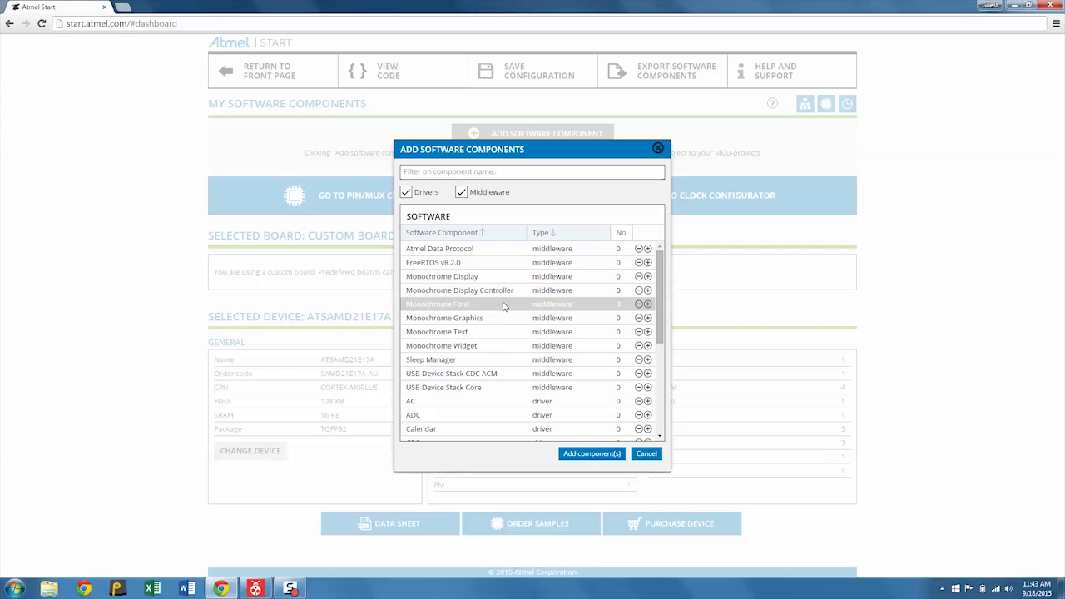
scroll(504, 310, "down", 3)
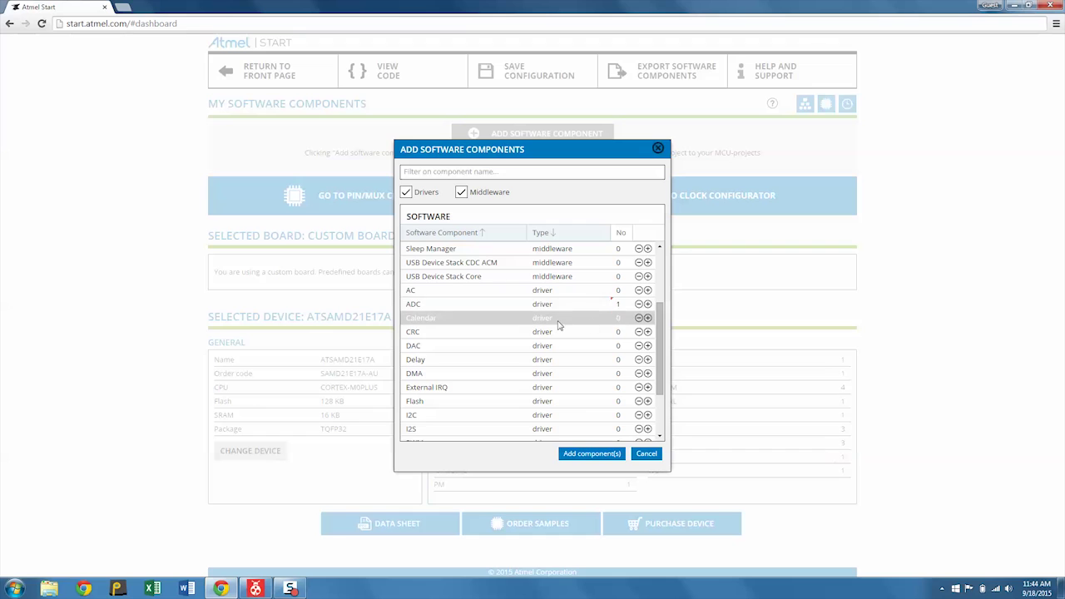
left_click(647, 304)
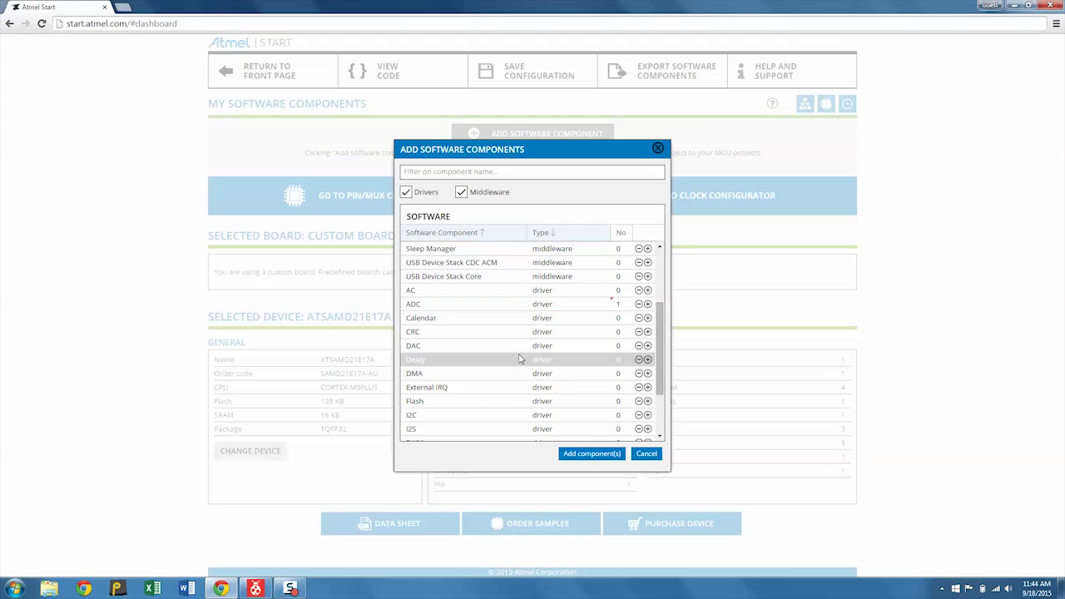
left_click(590, 455)
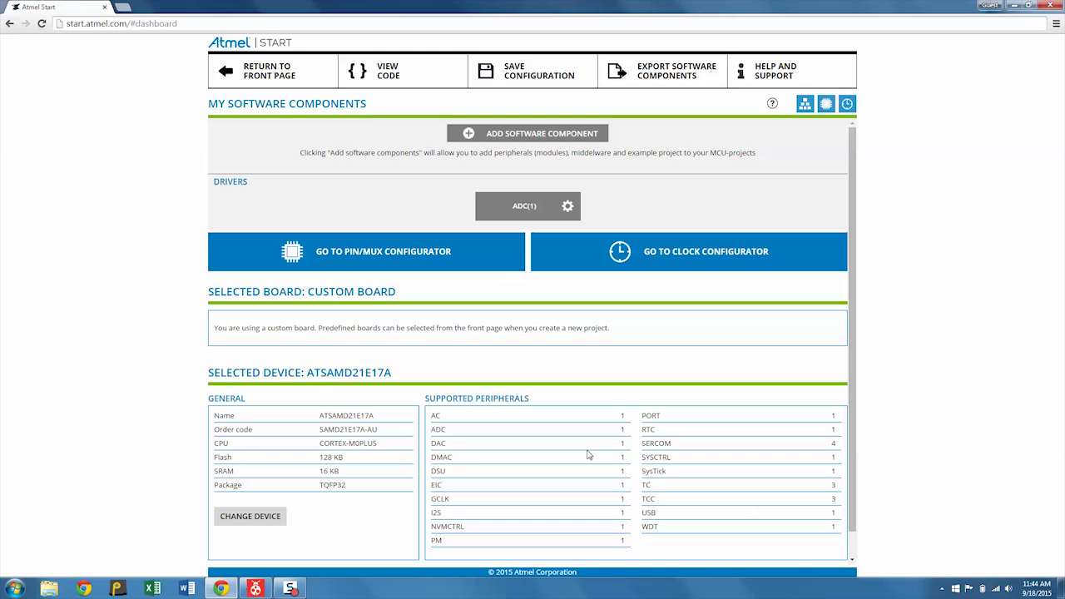
Step: Enable the AIN/0 signal on PA02 for the ADC component and examine its clock generator options
left_click(561, 209)
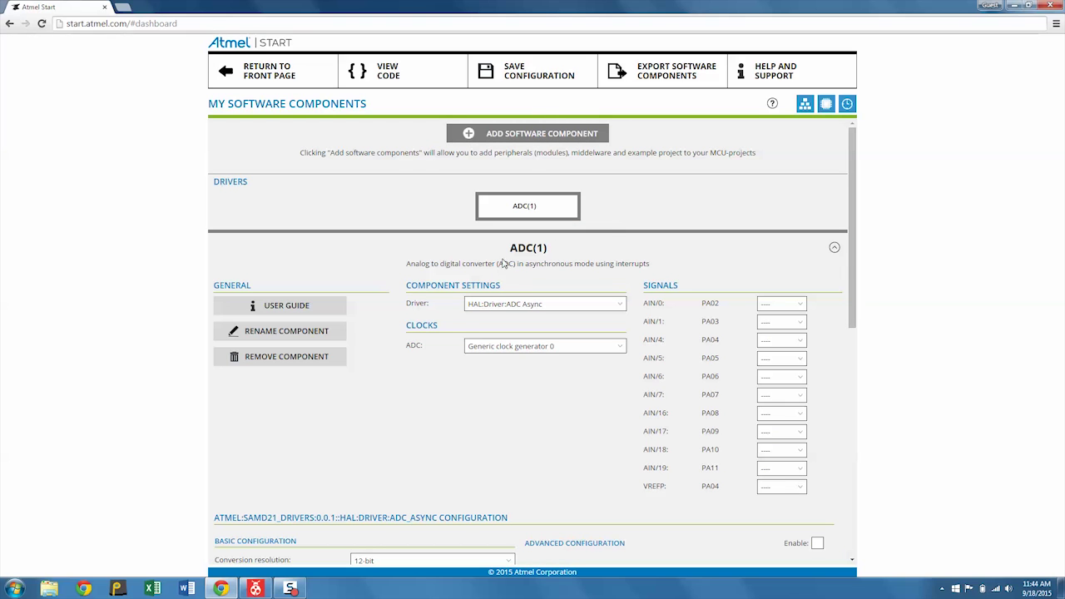
scroll(449, 342, "down", 1)
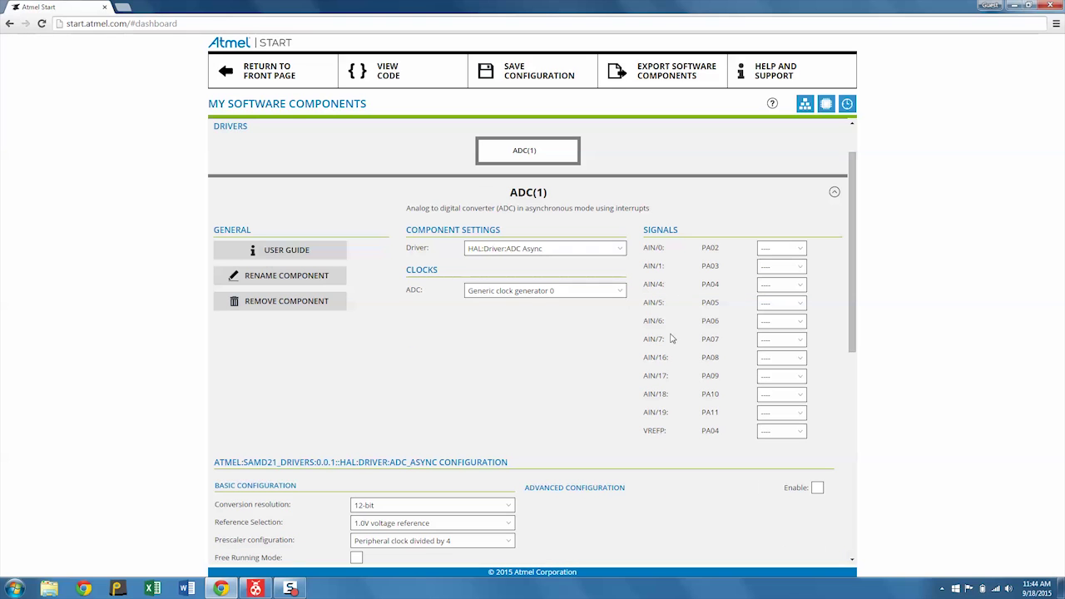
left_click(777, 249)
left_click(782, 277)
left_click(593, 293)
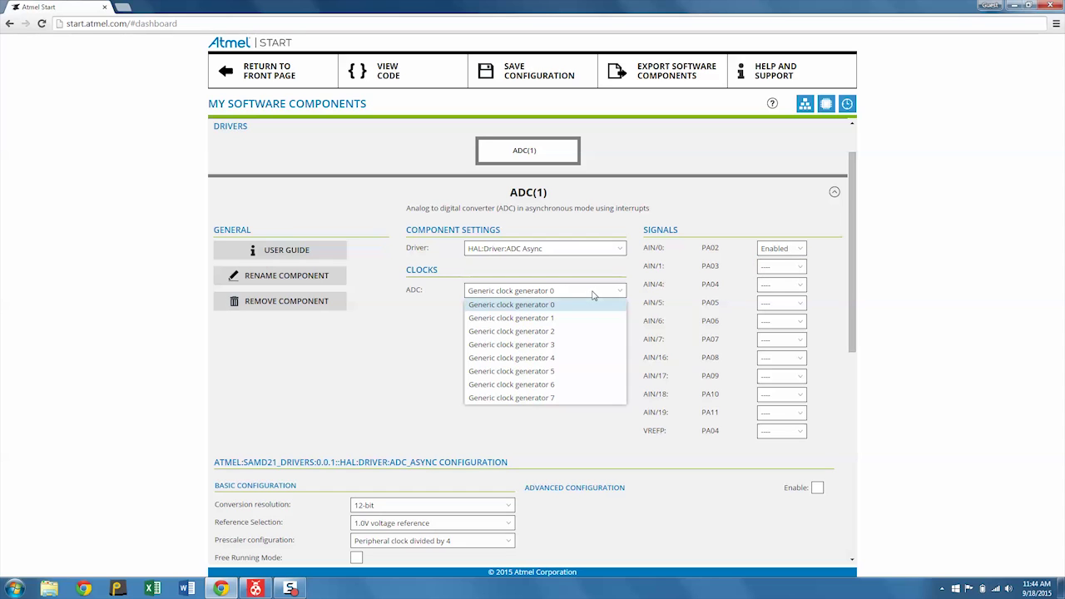
scroll(544, 430, "down", 3)
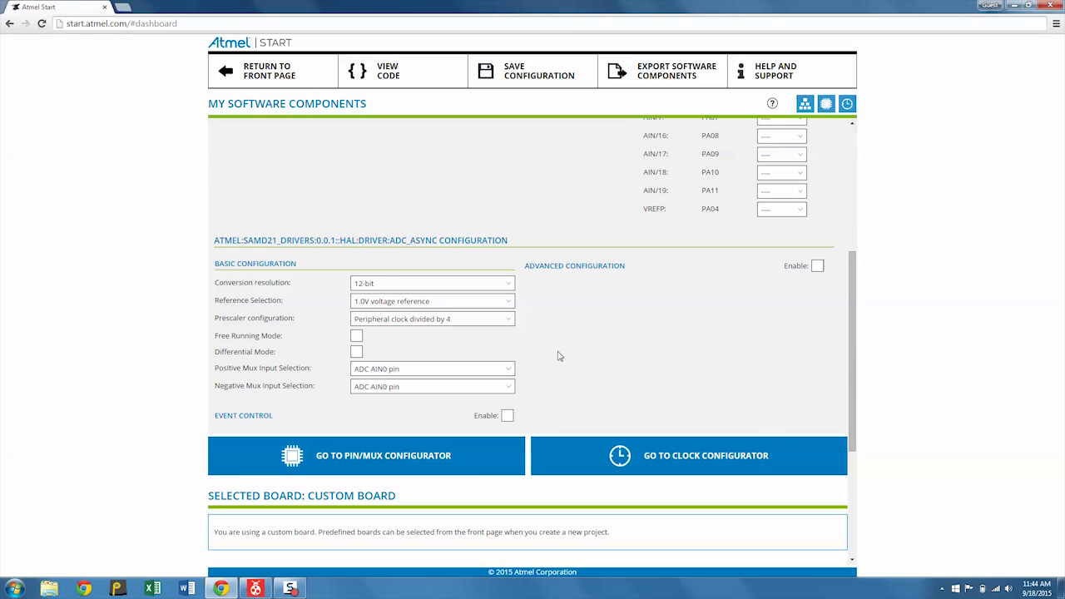
Step: Enable the ADC's advanced configuration to examine its settings, and disable it again
left_click(818, 266)
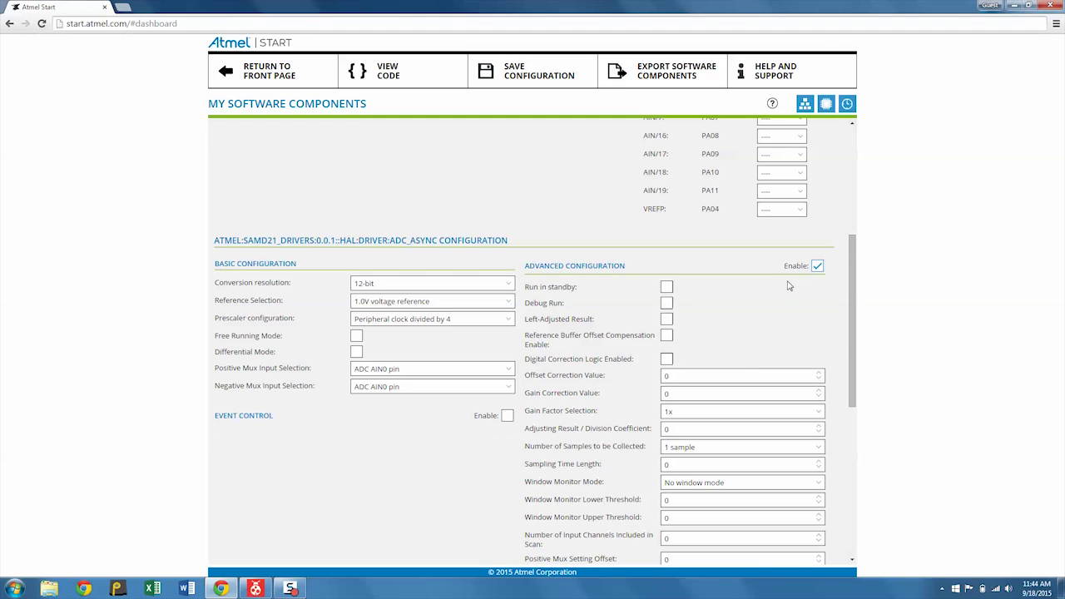
mouse_move(789, 285)
left_click(817, 266)
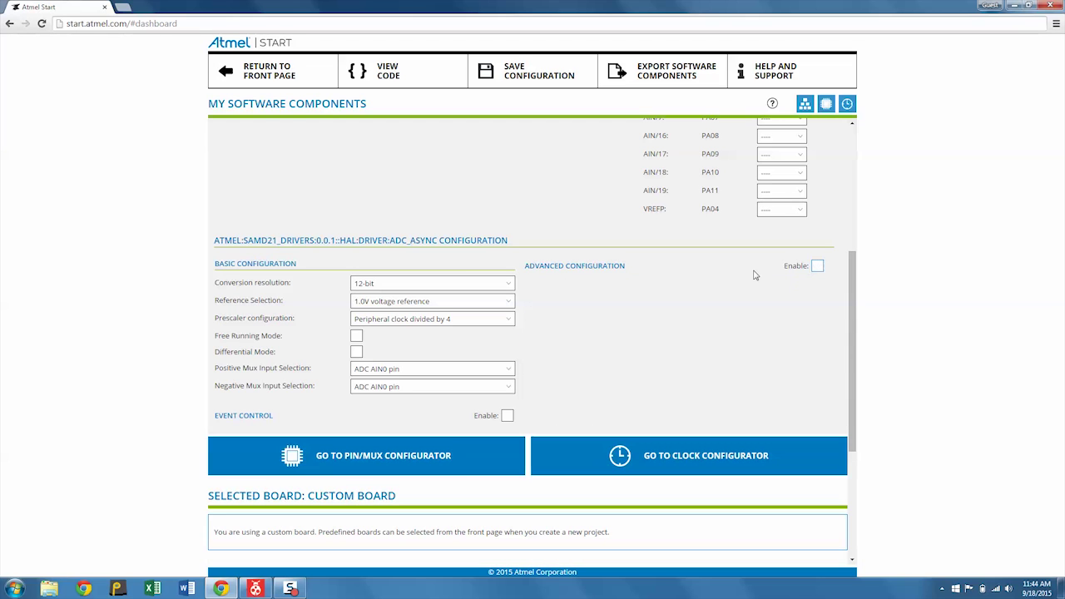
Step: Export the configured software components by downloading the generated pack without the Makefile or IAR file
left_click(666, 75)
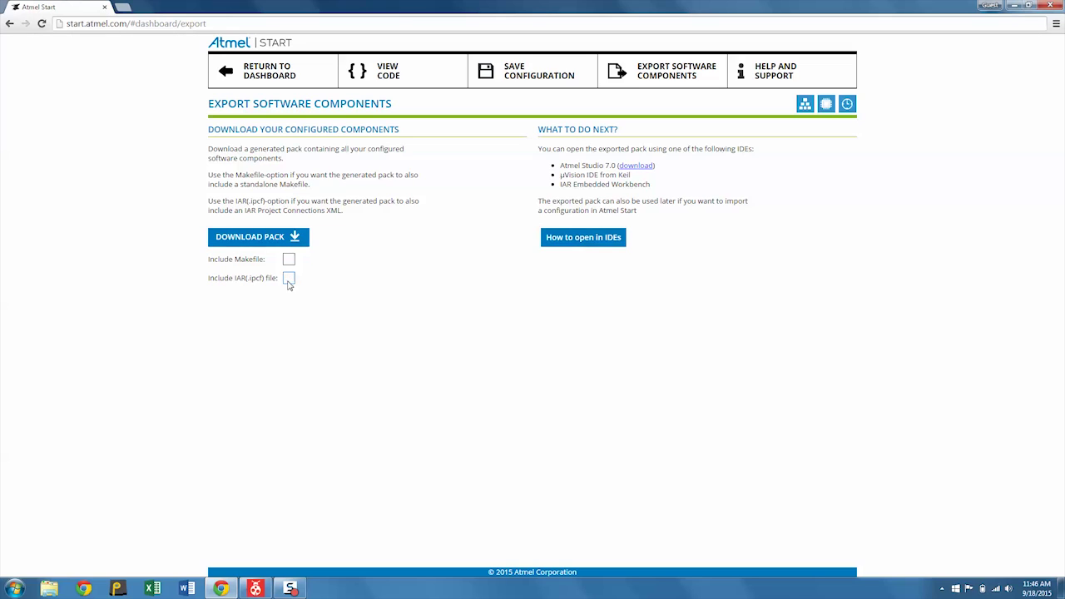
left_click(296, 238)
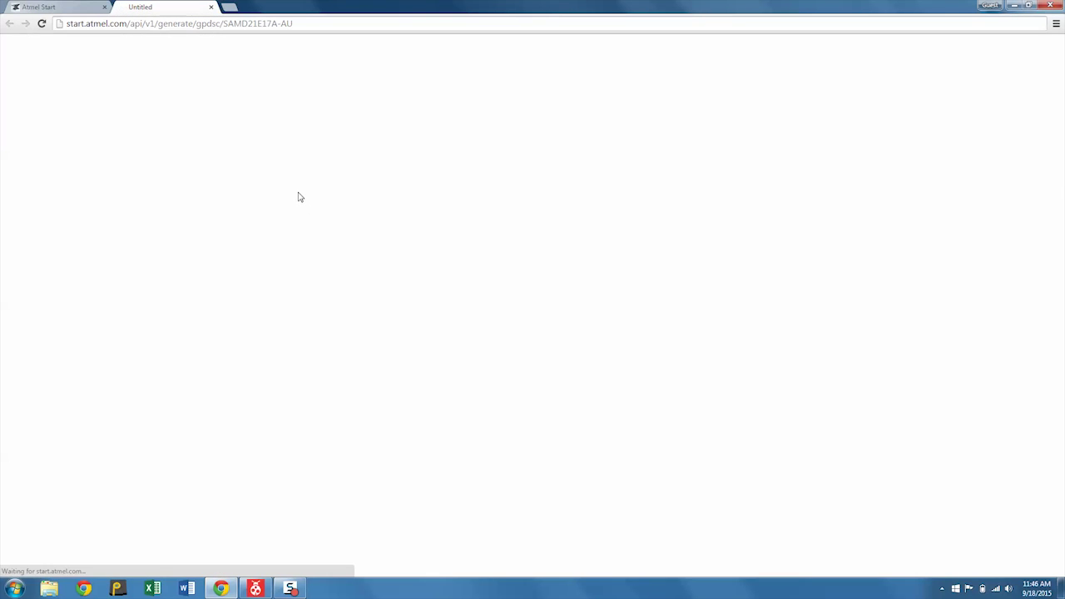